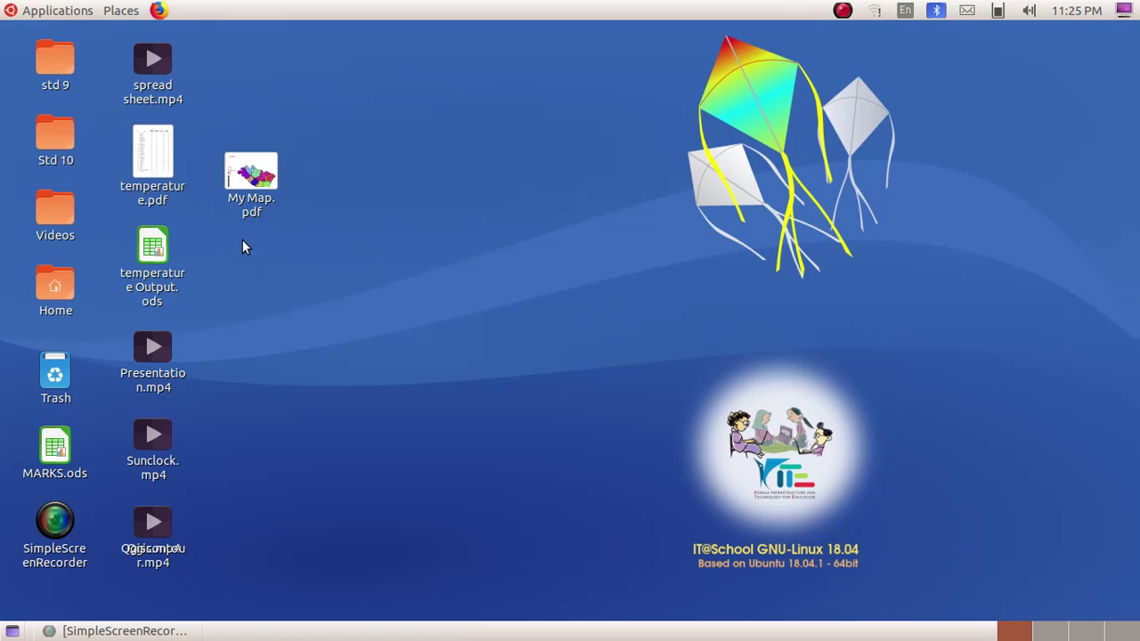
Launch QGIS Desktop from the Applications menu's Education category
{"action": "left_click", "coordinate": [73, 11]}
{"action": "mouse_move", "coordinate": [161, 58]}
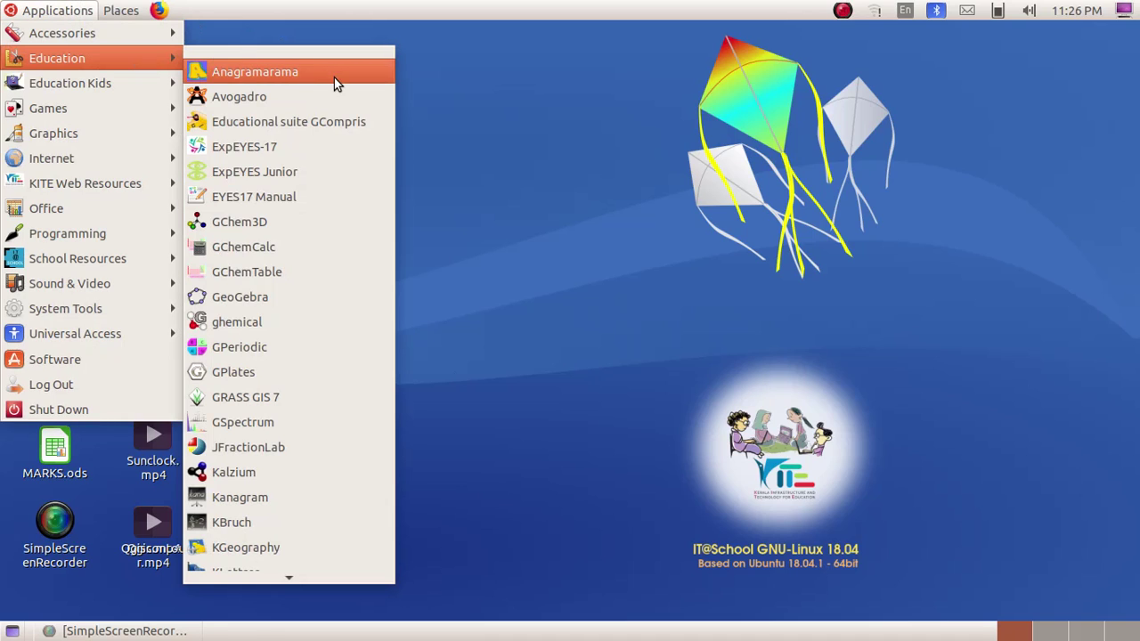
{"action": "scroll", "coordinate": [308, 311], "scroll_direction": "down", "scroll_amount": 5}
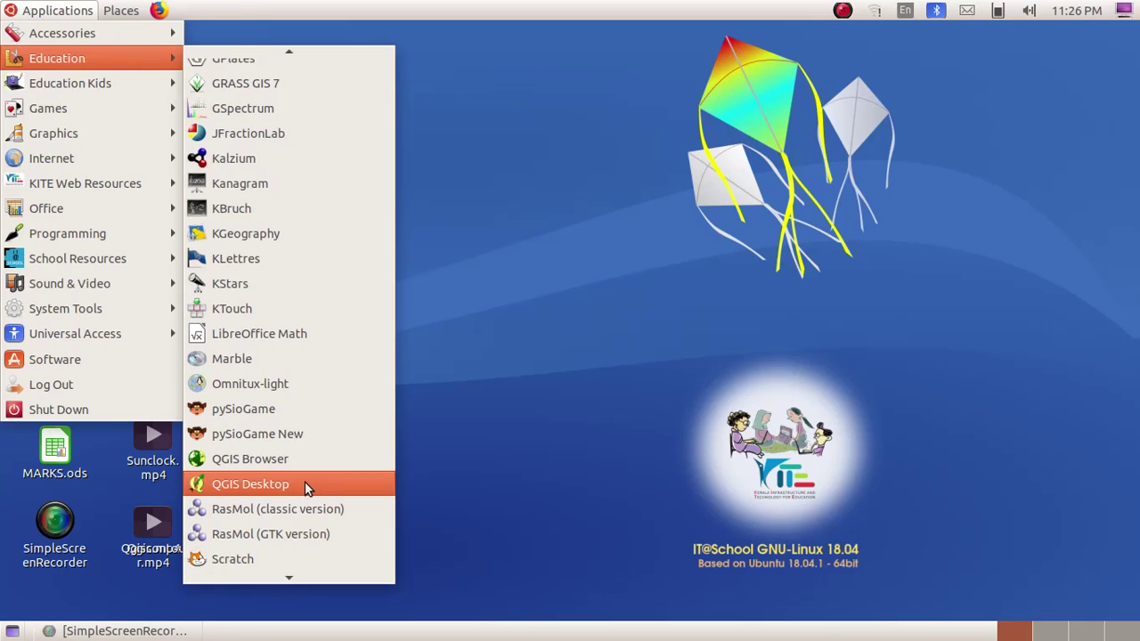
{"action": "left_click", "coordinate": [304, 487]}
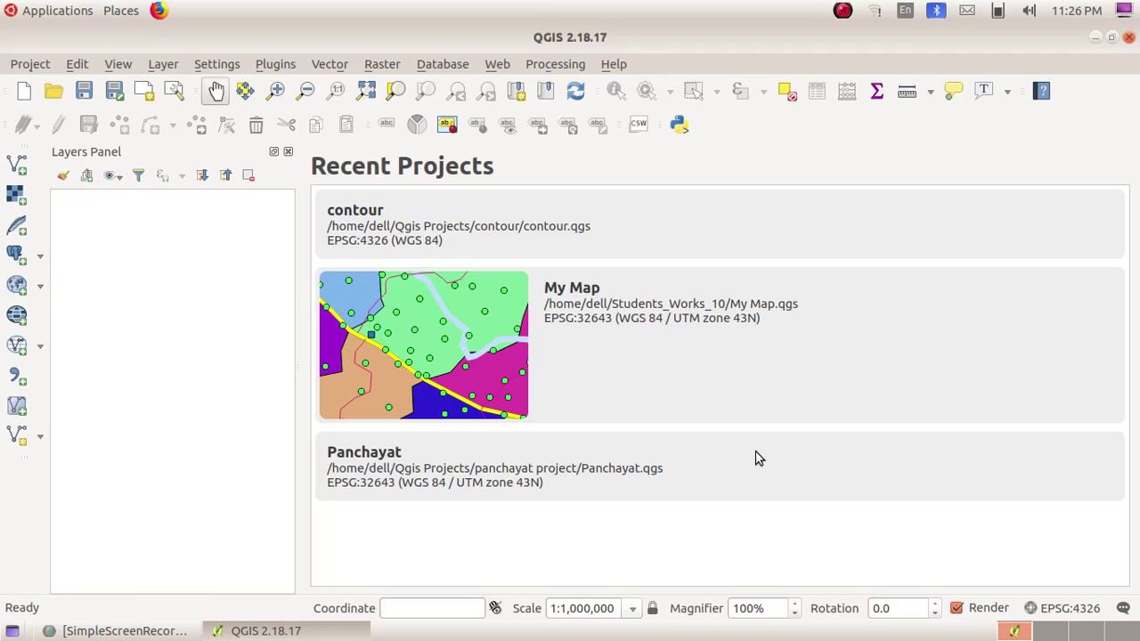
Add every file in Qgis Projects/contour as vector layers on the map
{"action": "left_click", "coordinate": [163, 66]}
{"action": "mouse_move", "coordinate": [223, 103]}
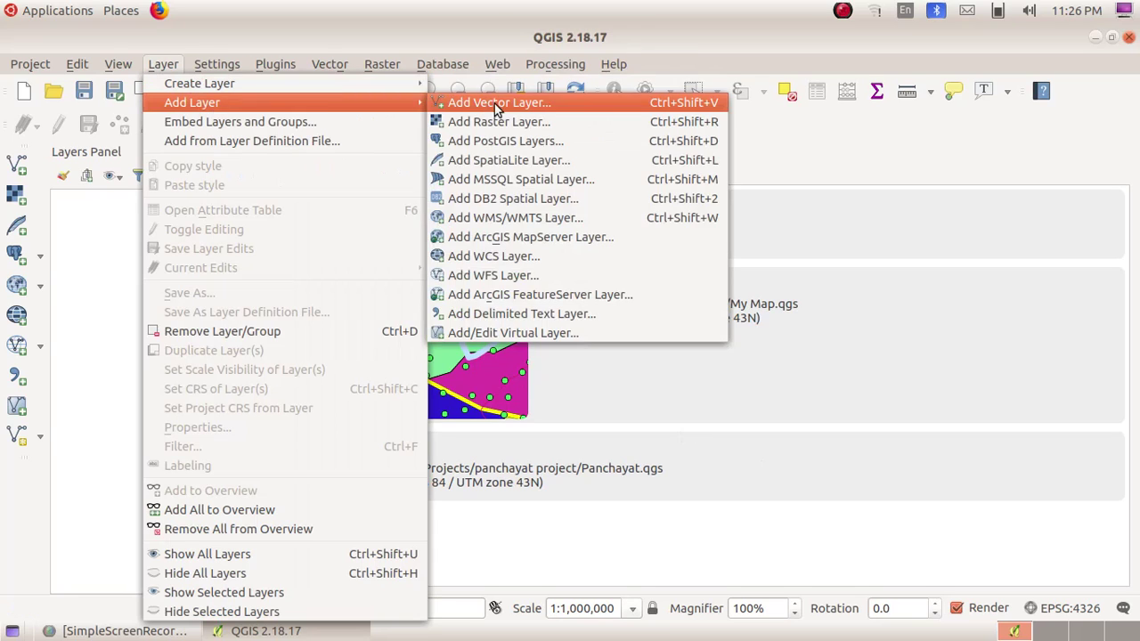
{"action": "left_click", "coordinate": [570, 108]}
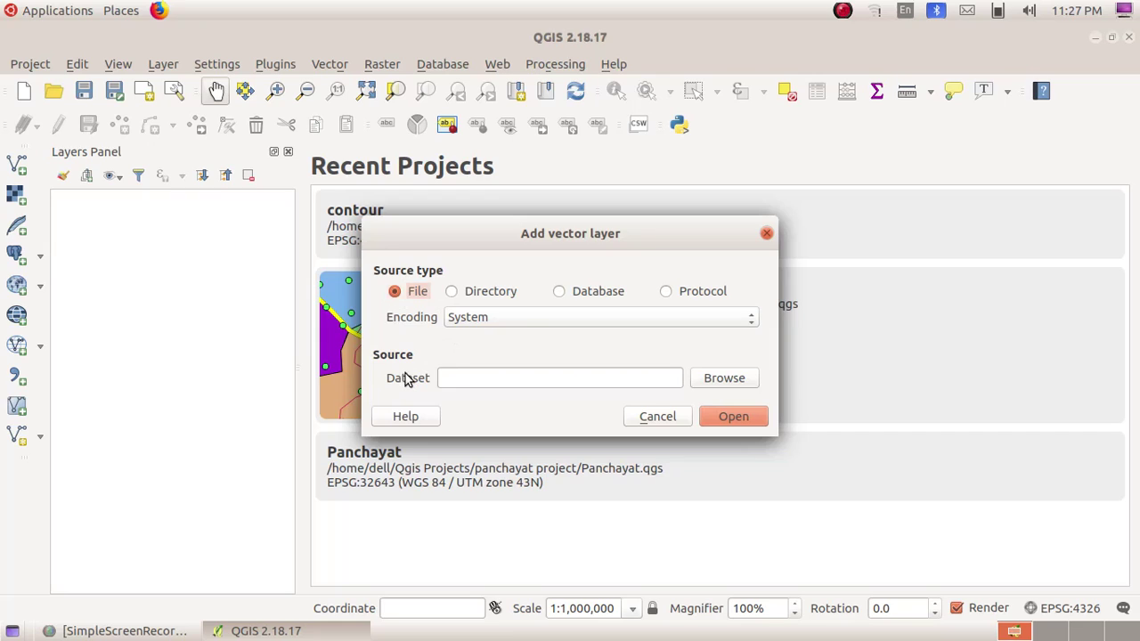
{"action": "left_click", "coordinate": [727, 380]}
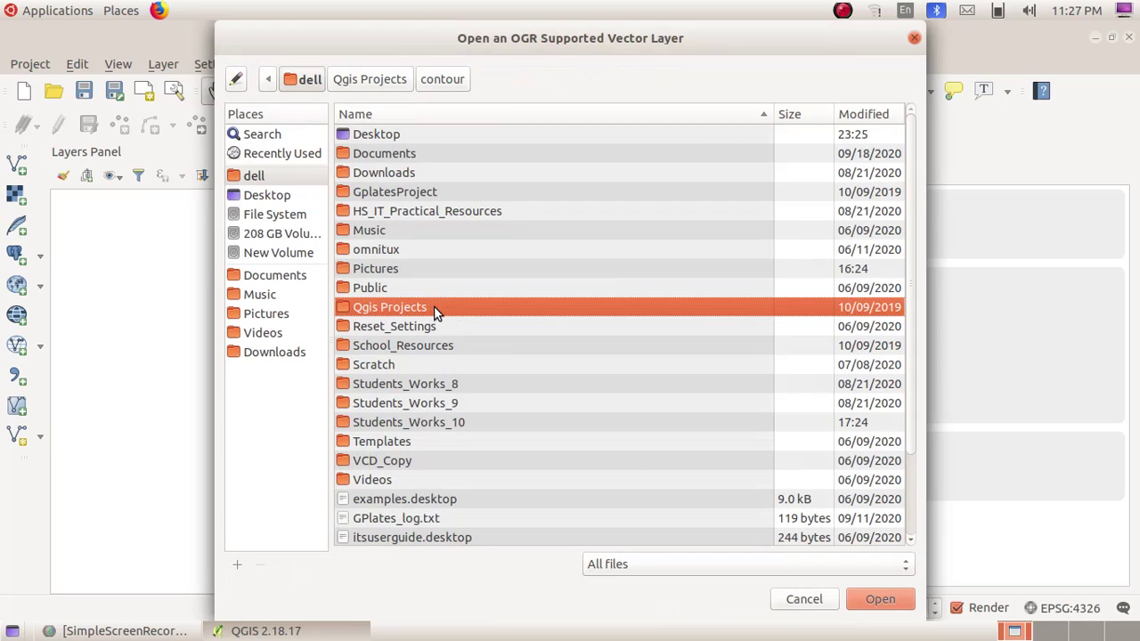
{"action": "double_click", "coordinate": [438, 310]}
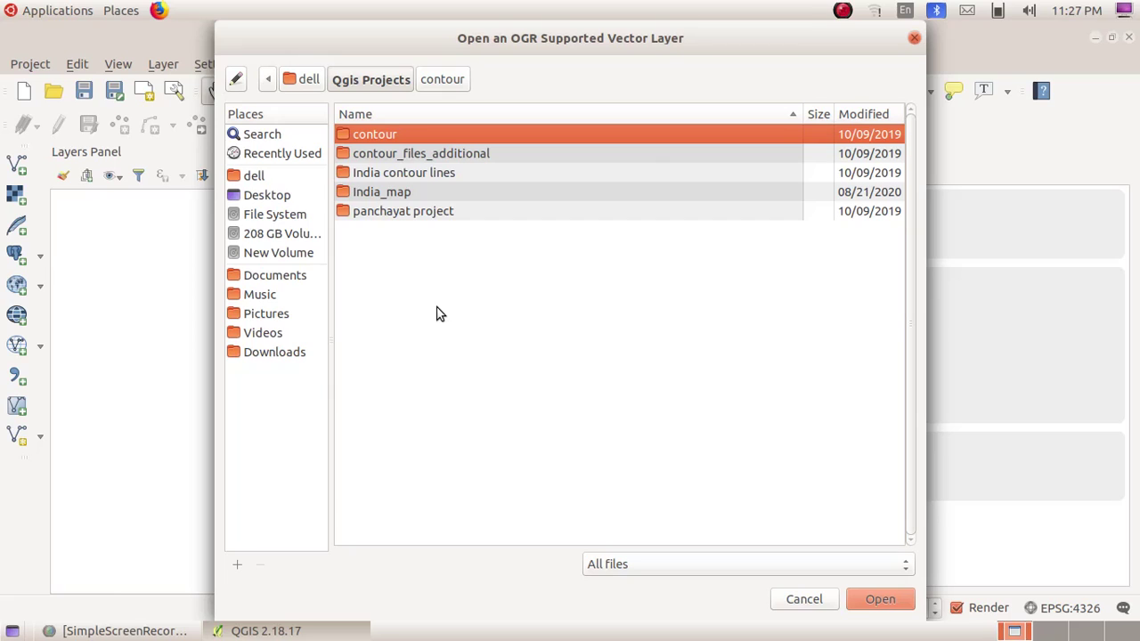
{"action": "double_click", "coordinate": [407, 133]}
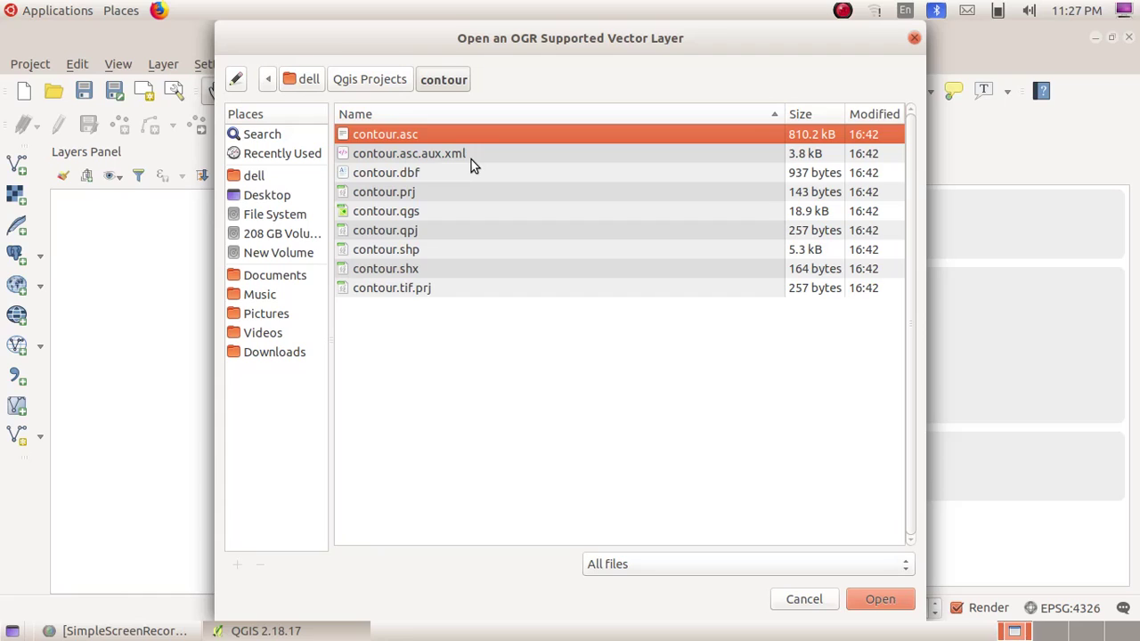
{"action": "key", "text": "ctrl+a"}
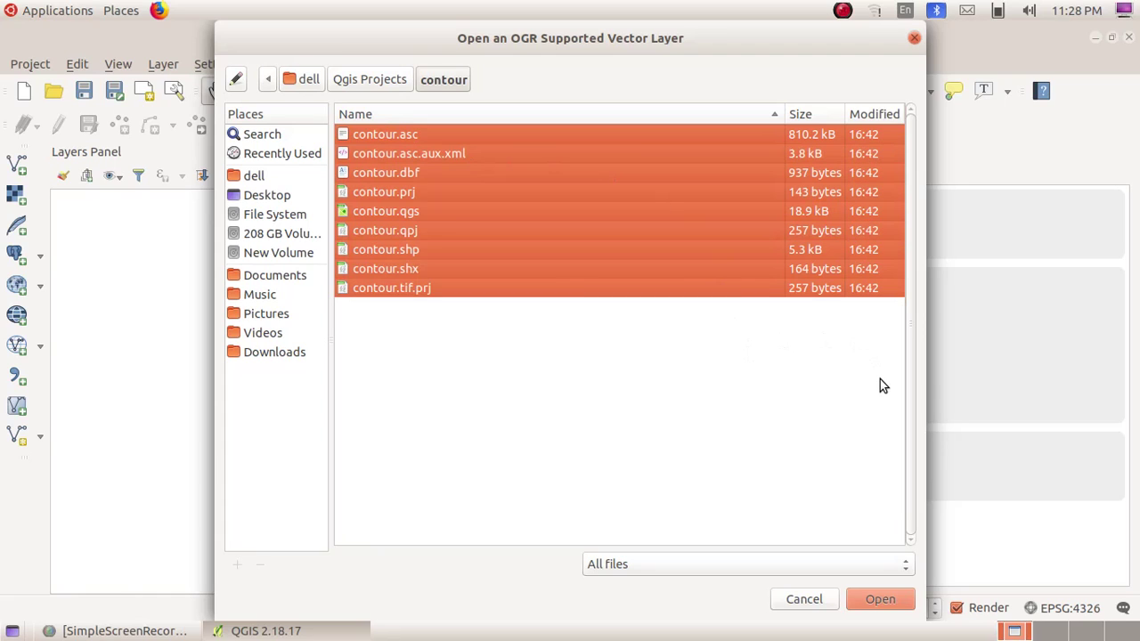
{"action": "left_click", "coordinate": [884, 602]}
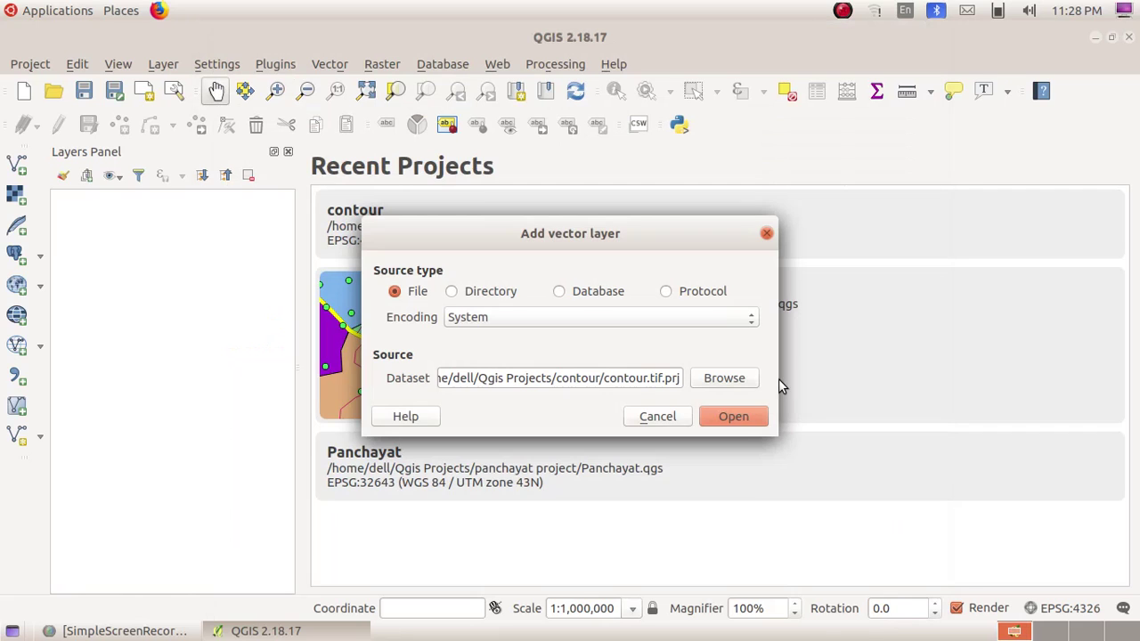
{"action": "left_click", "coordinate": [734, 417]}
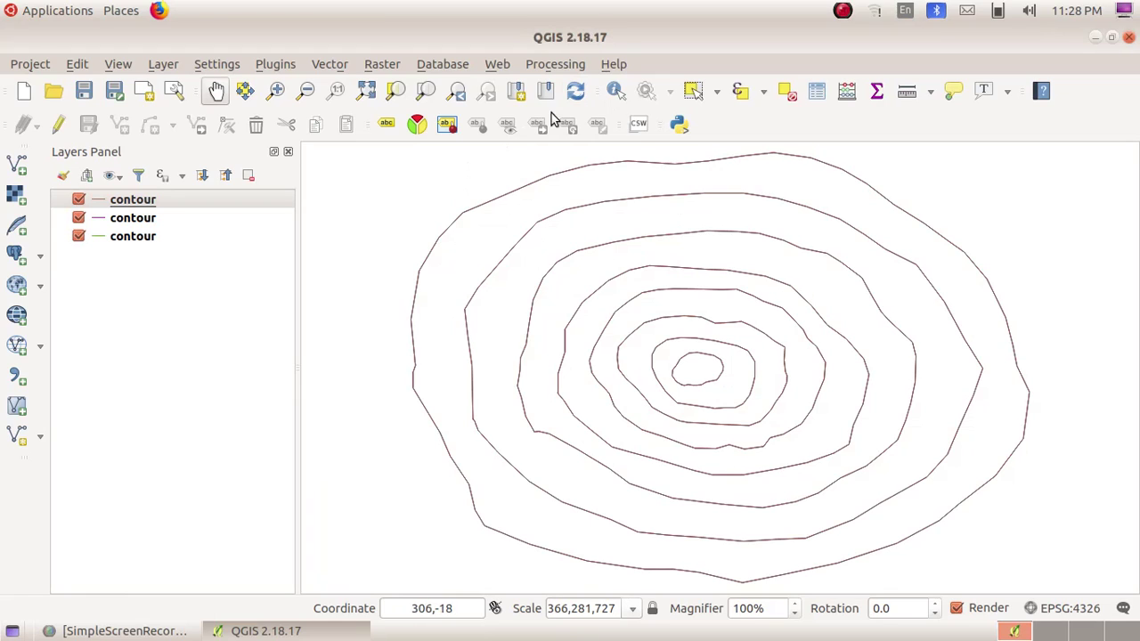
Open the context menu of the first contour layer in the Layers Panel
{"action": "right_click", "coordinate": [154, 203]}
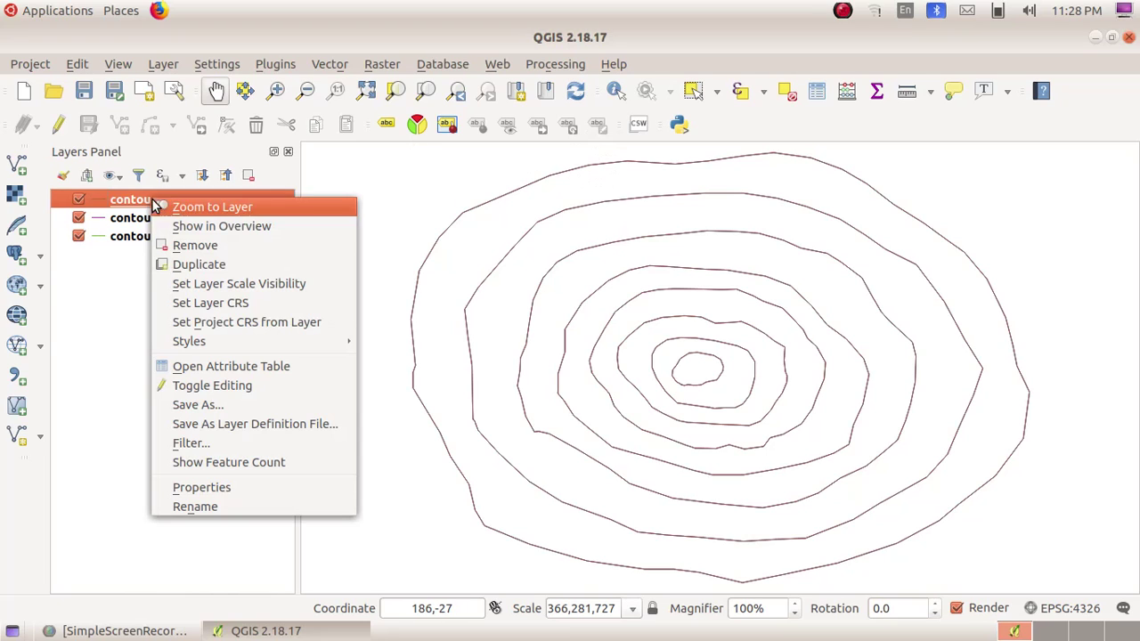
Turn on labels for the first contour layer using the Elevation field, then apply
{"action": "left_click", "coordinate": [201, 487]}
{"action": "left_click", "coordinate": [202, 174]}
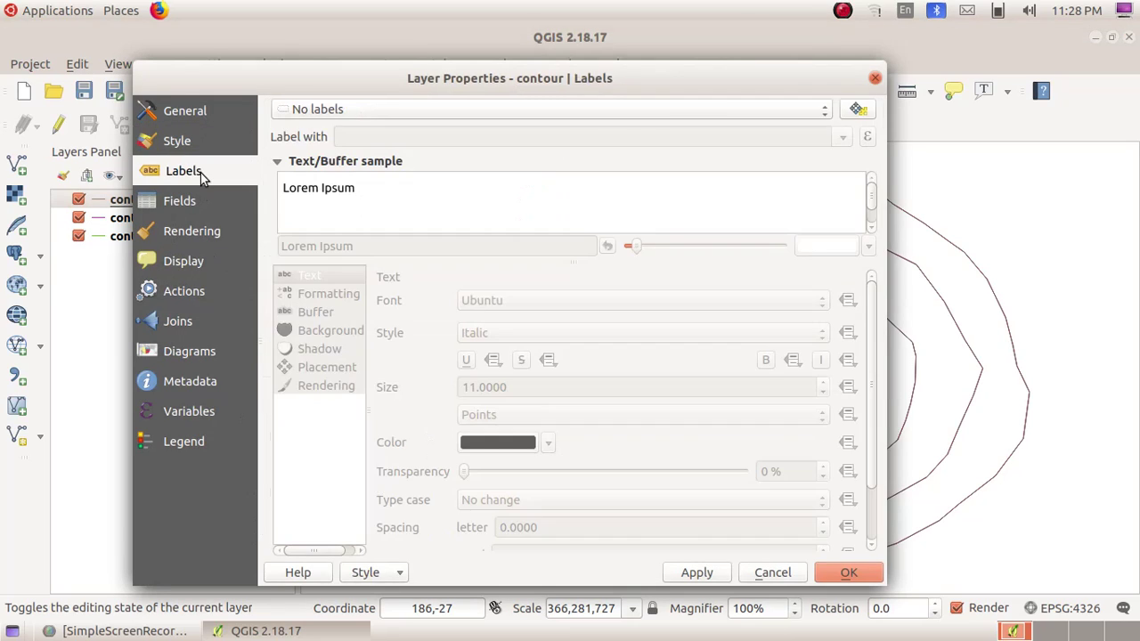
{"action": "left_click", "coordinate": [824, 114]}
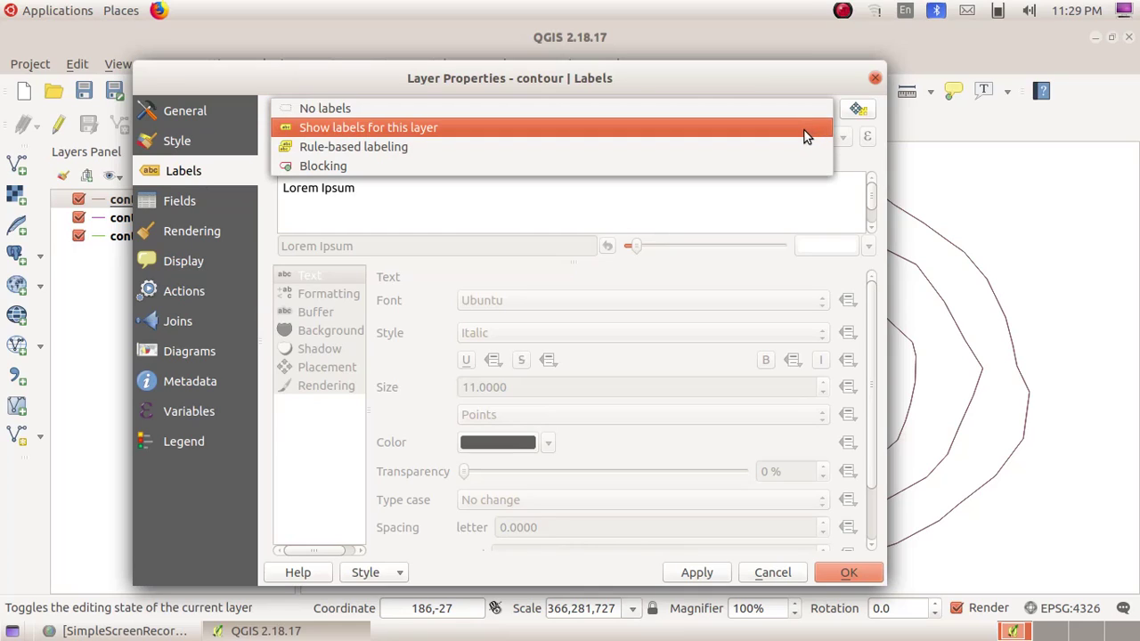
{"action": "left_click", "coordinate": [804, 131]}
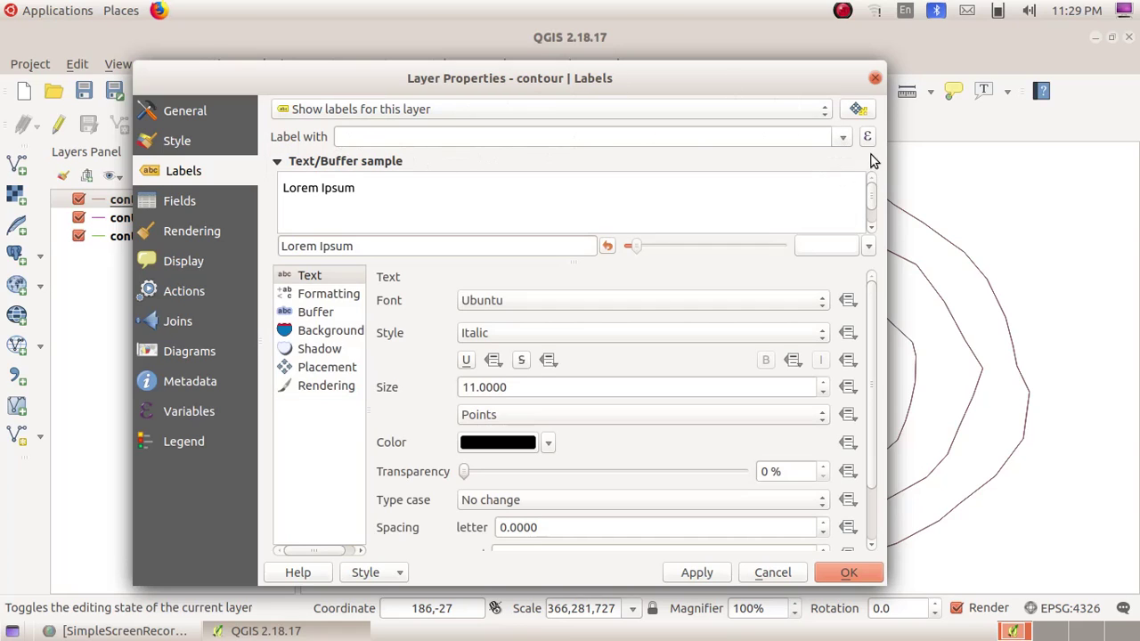
{"action": "left_click", "coordinate": [843, 137]}
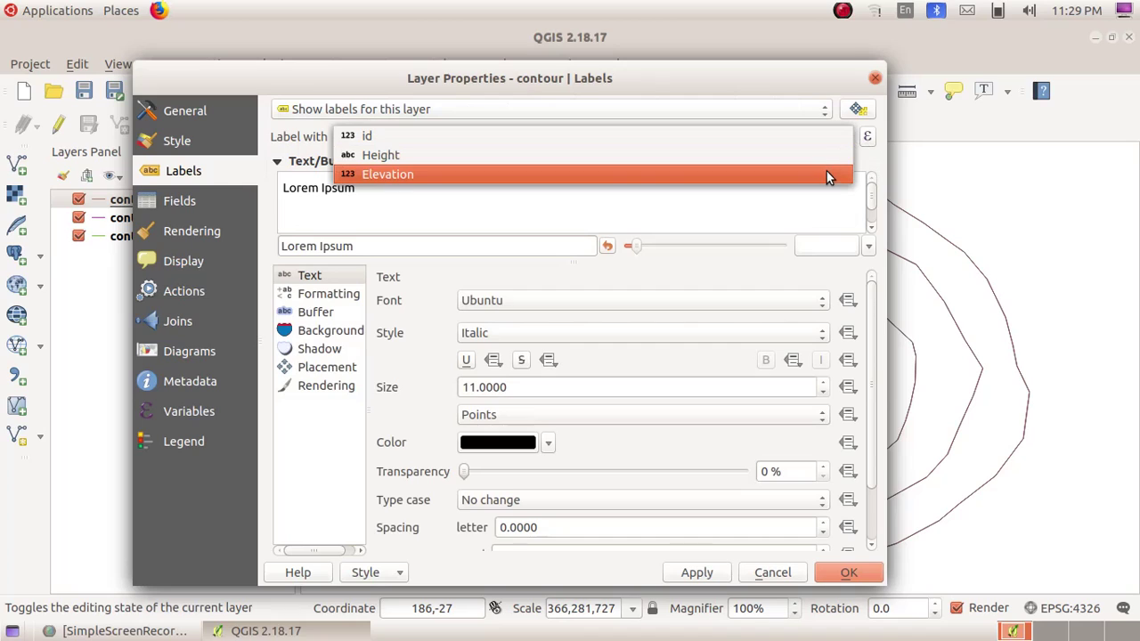
{"action": "left_click", "coordinate": [826, 177]}
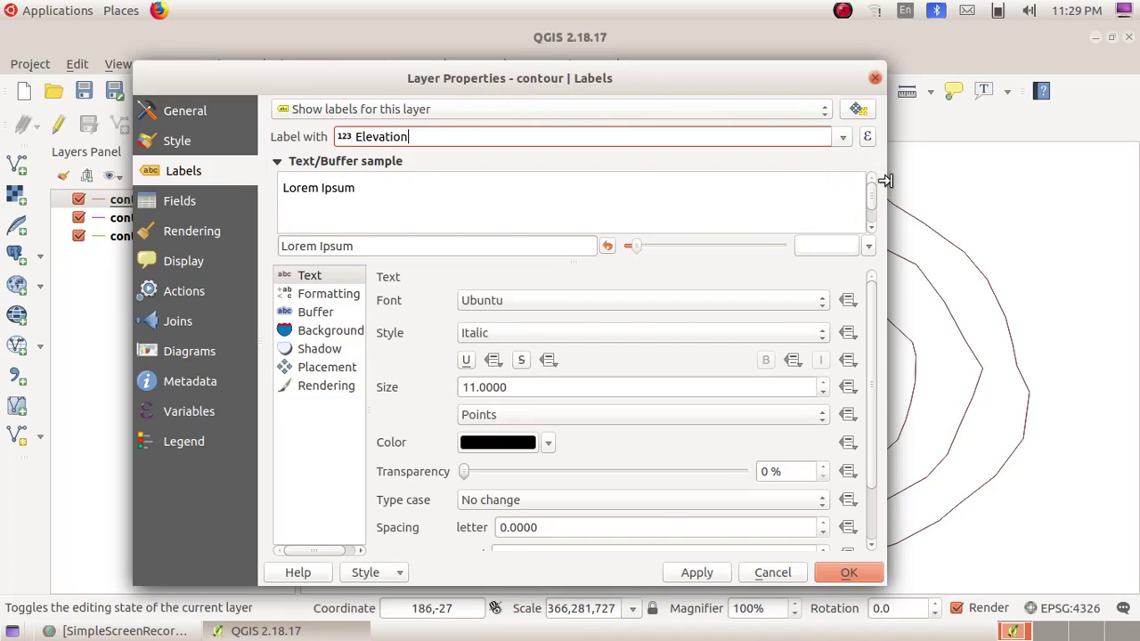
{"action": "left_click", "coordinate": [688, 573]}
{"action": "left_click", "coordinate": [847, 575]}
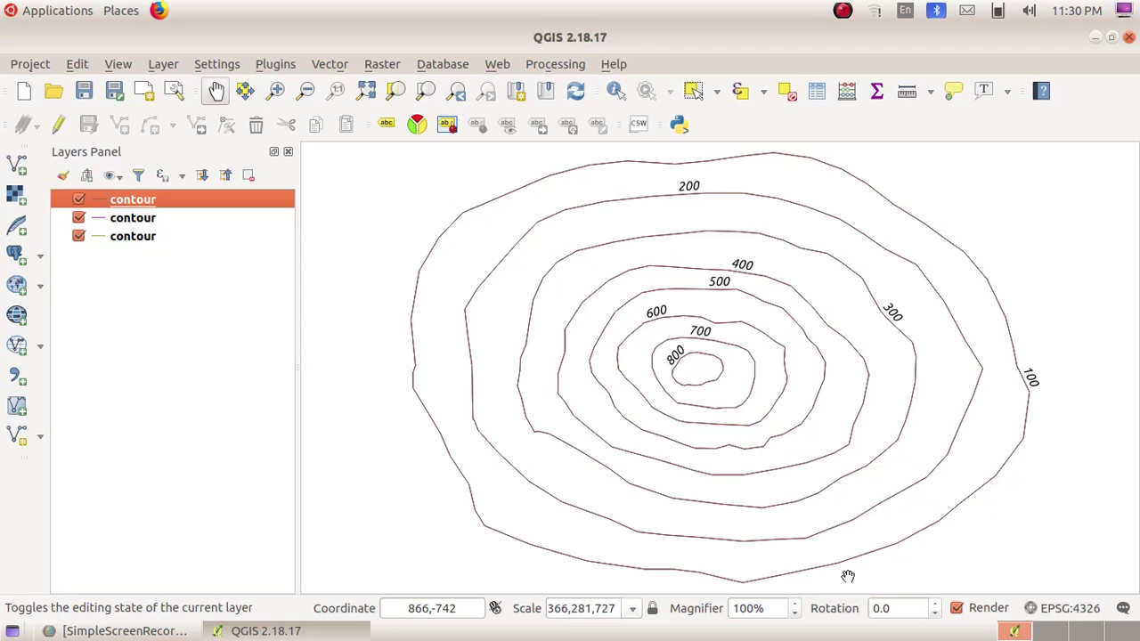
Set up the DEM (Terrain models) tool with input contour.asc and output Contour in the contour folder
{"action": "left_click", "coordinate": [384, 67]}
{"action": "mouse_move", "coordinate": [411, 194]}
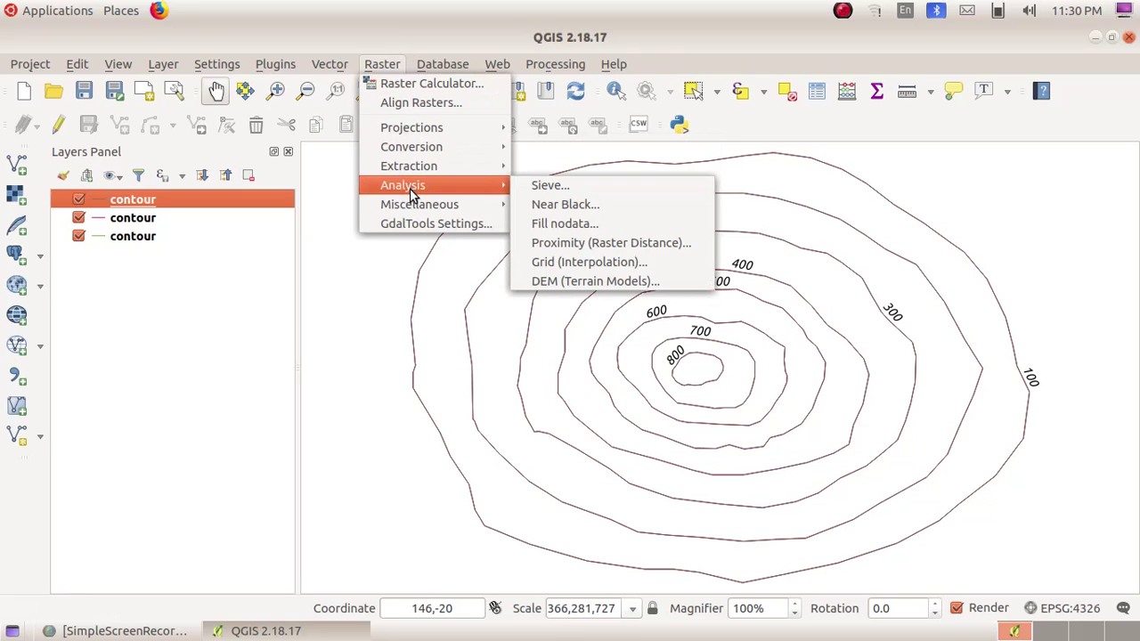
{"action": "left_click", "coordinate": [671, 281]}
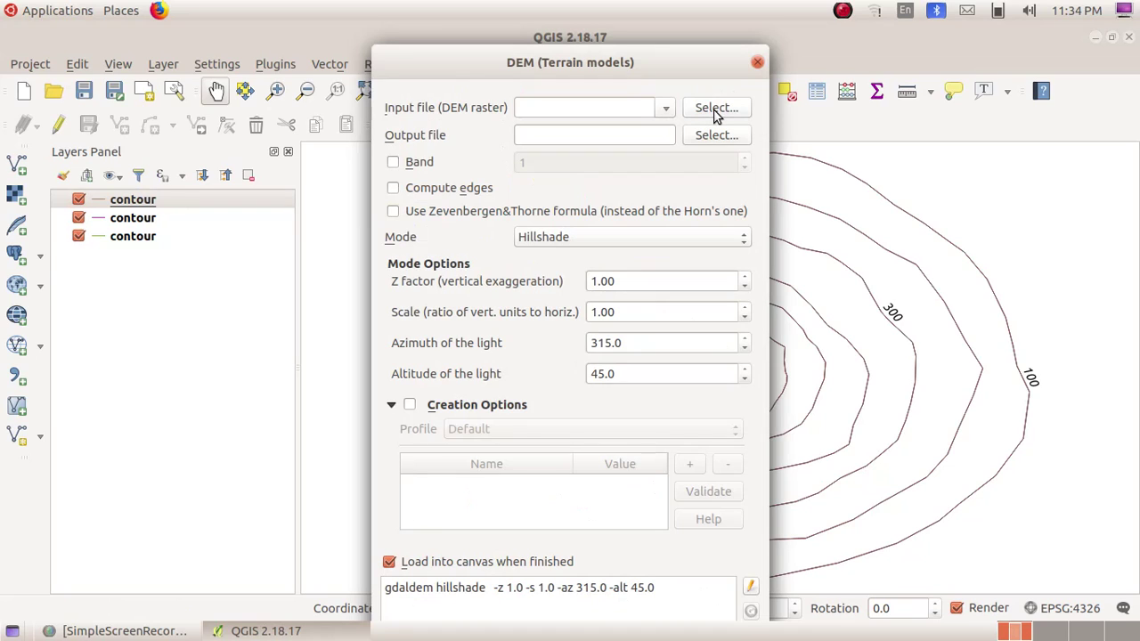
{"action": "left_click", "coordinate": [717, 109]}
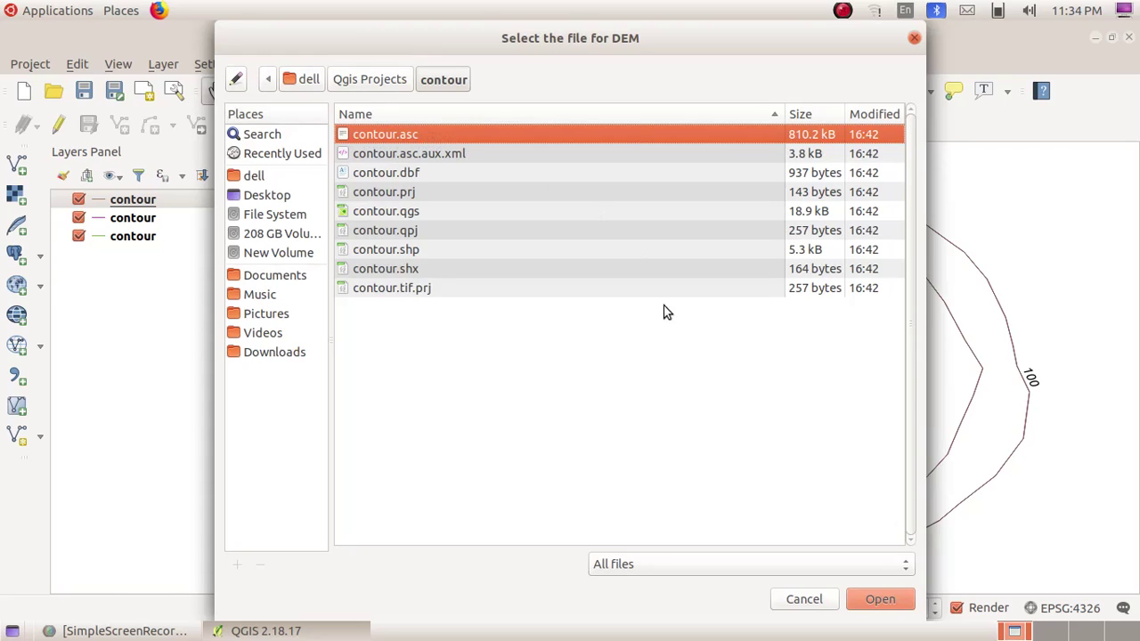
{"action": "left_click", "coordinate": [873, 591]}
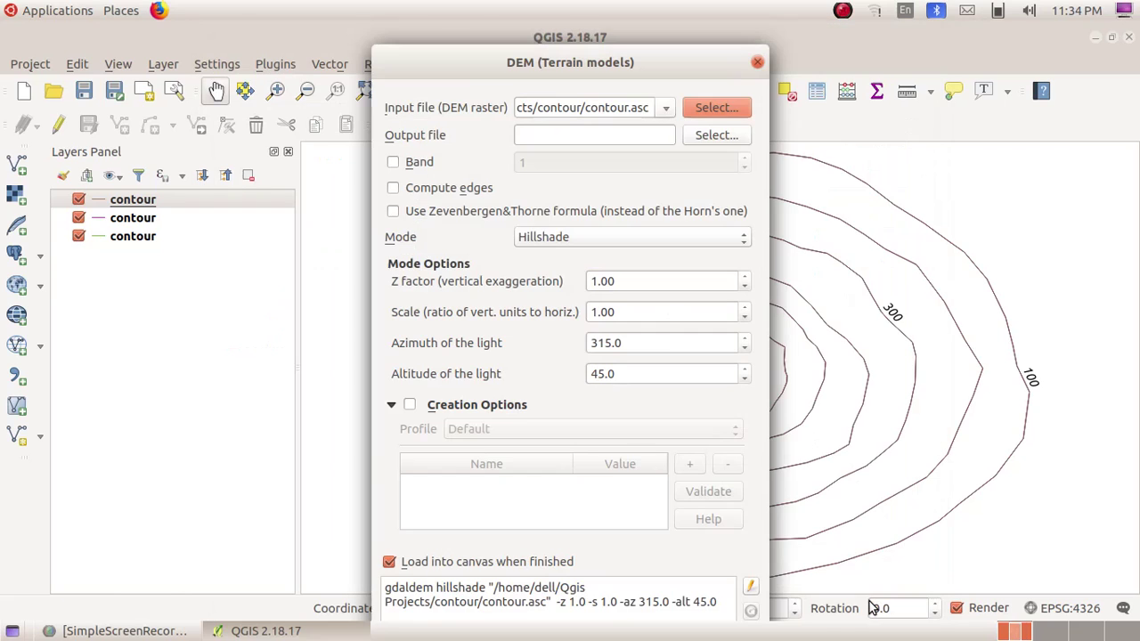
{"action": "left_click", "coordinate": [718, 135]}
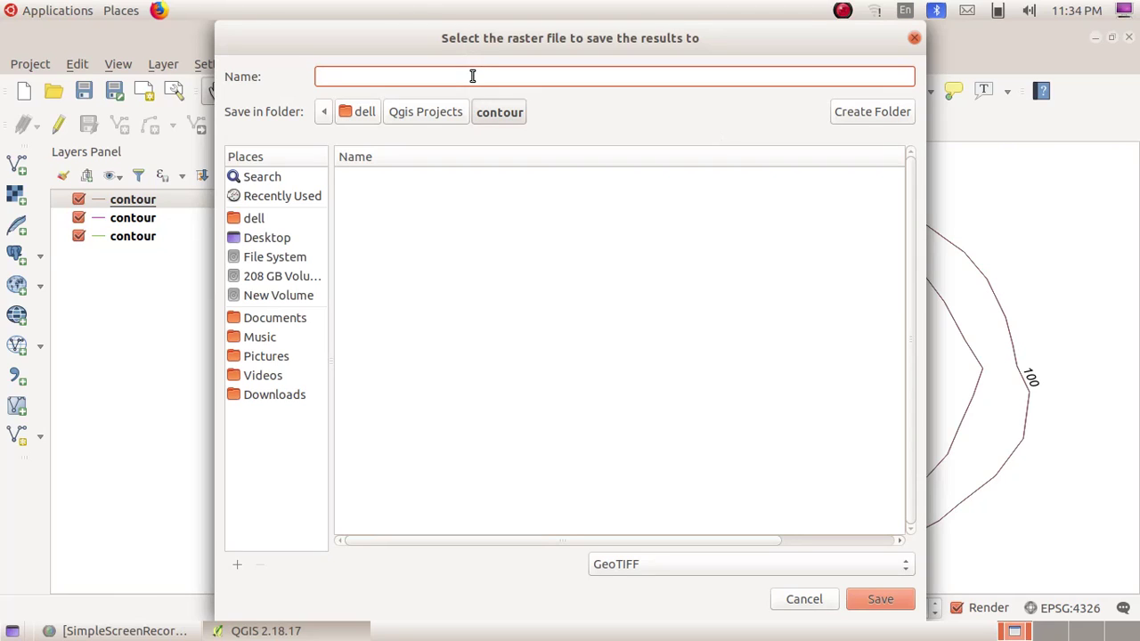
{"action": "type", "text": "Contour"}
{"action": "left_click", "coordinate": [880, 599]}
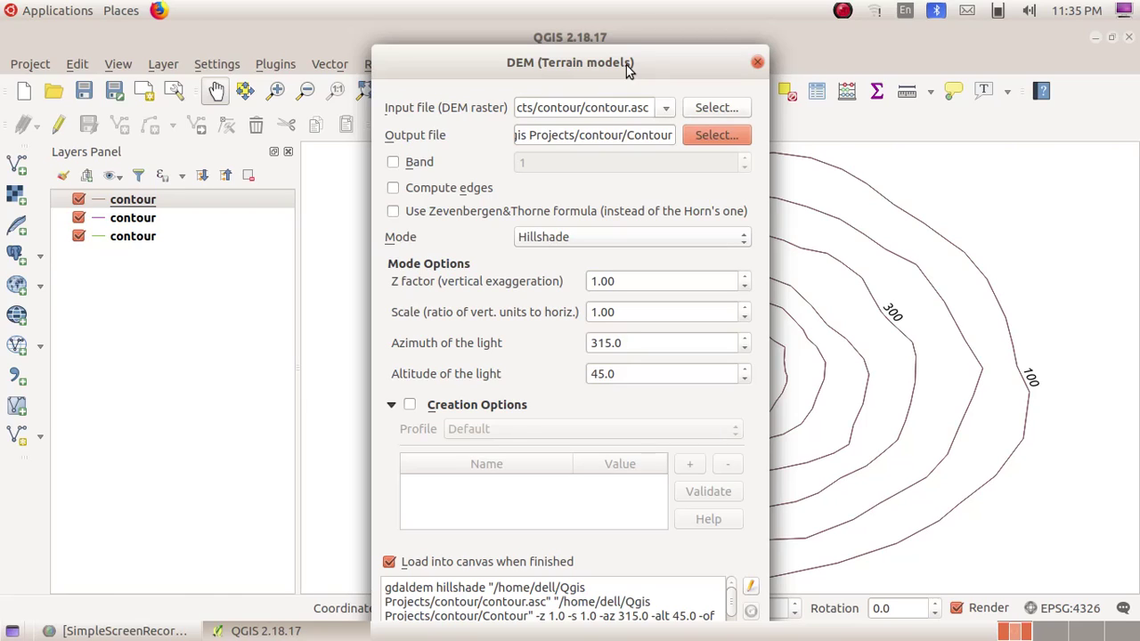
Run the hillshade to create the grey Contour raster layer, then close the tool
{"action": "left_click_drag", "start_coordinate": [570, 361], "coordinate": [532, 230]}
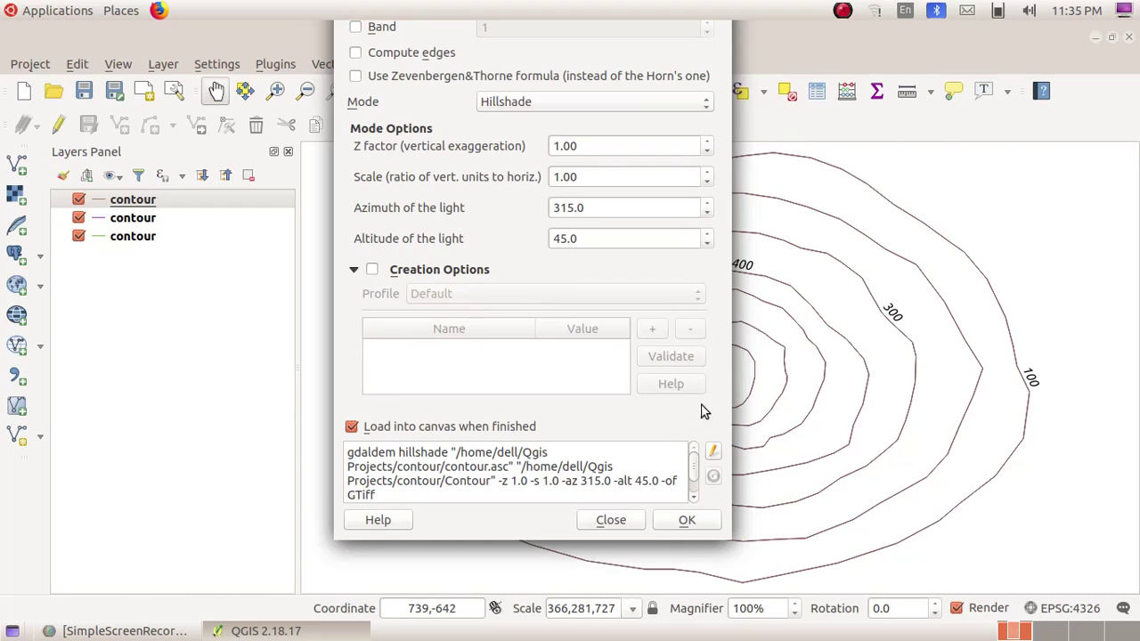
{"action": "left_click", "coordinate": [693, 524]}
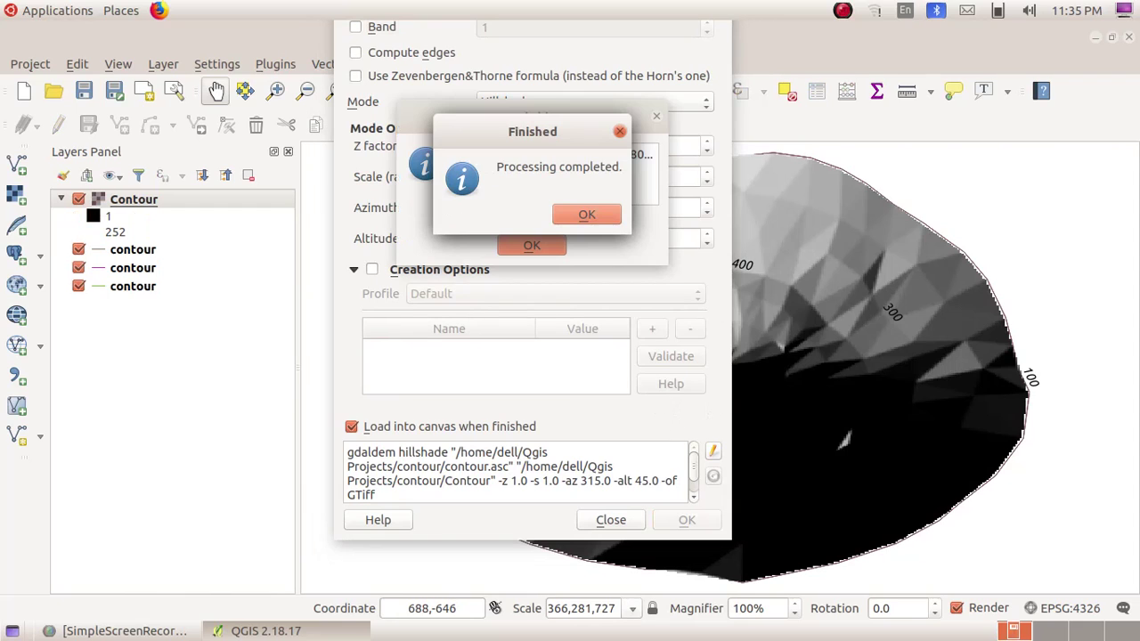
{"action": "left_click", "coordinate": [588, 217]}
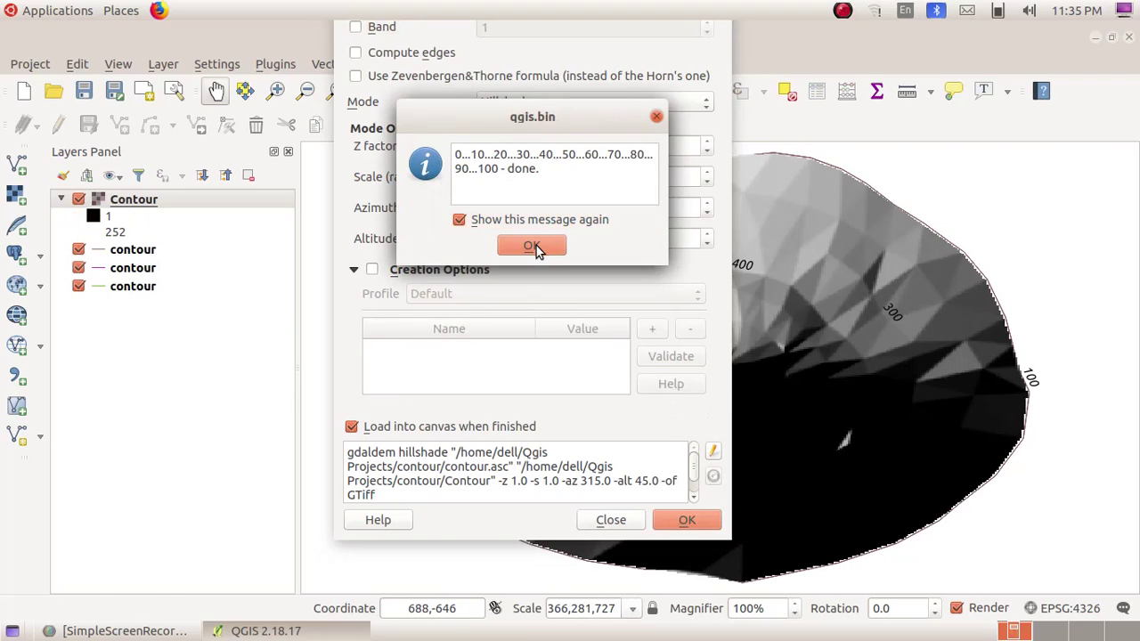
{"action": "left_click", "coordinate": [536, 246]}
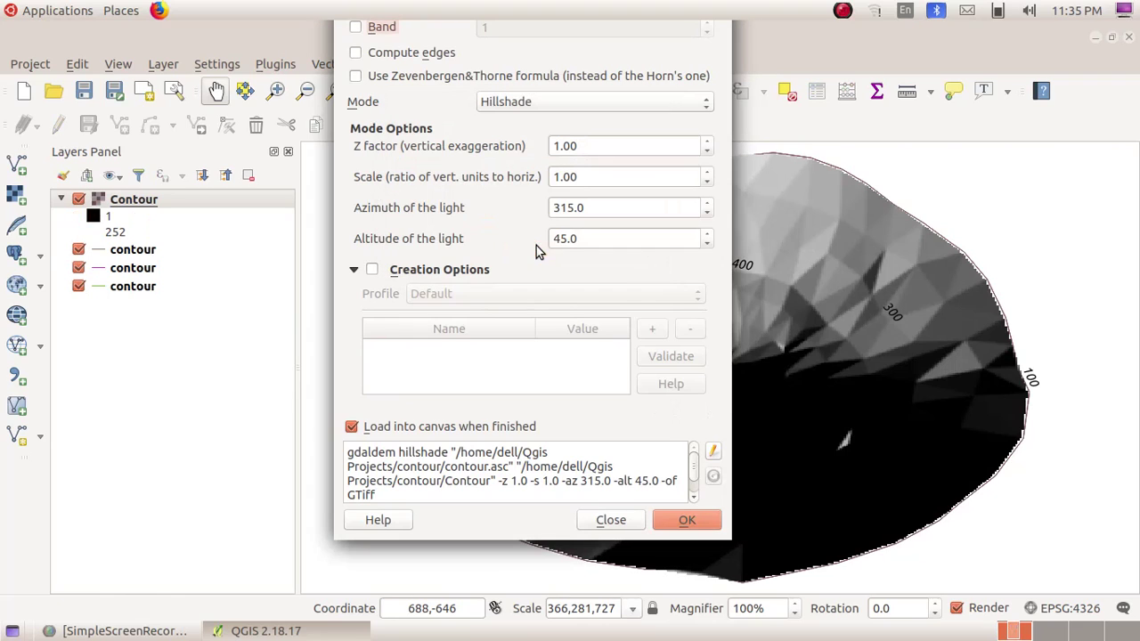
{"action": "left_click", "coordinate": [612, 521]}
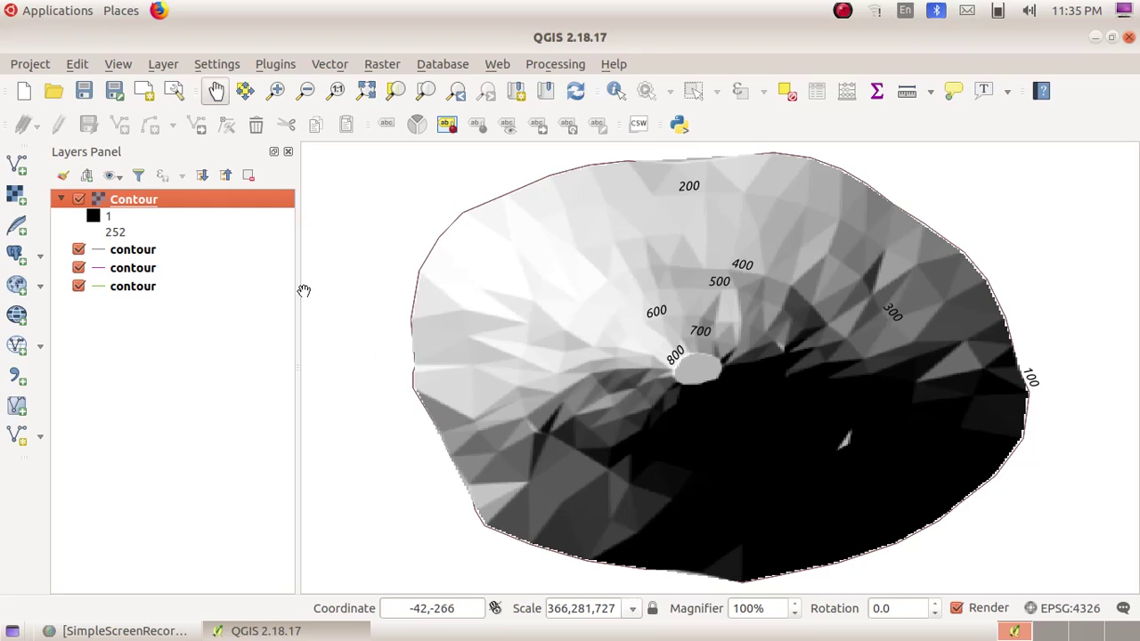
Save the map view as a PNG image named Contour in the home folder
{"action": "left_click", "coordinate": [26, 65]}
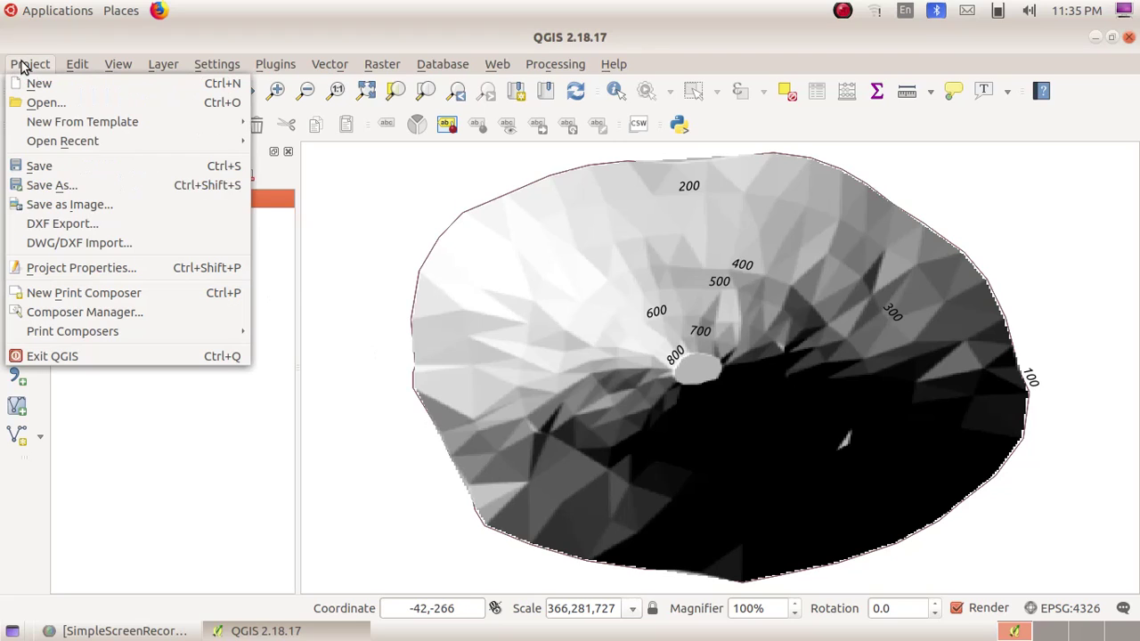
{"action": "left_click", "coordinate": [71, 206]}
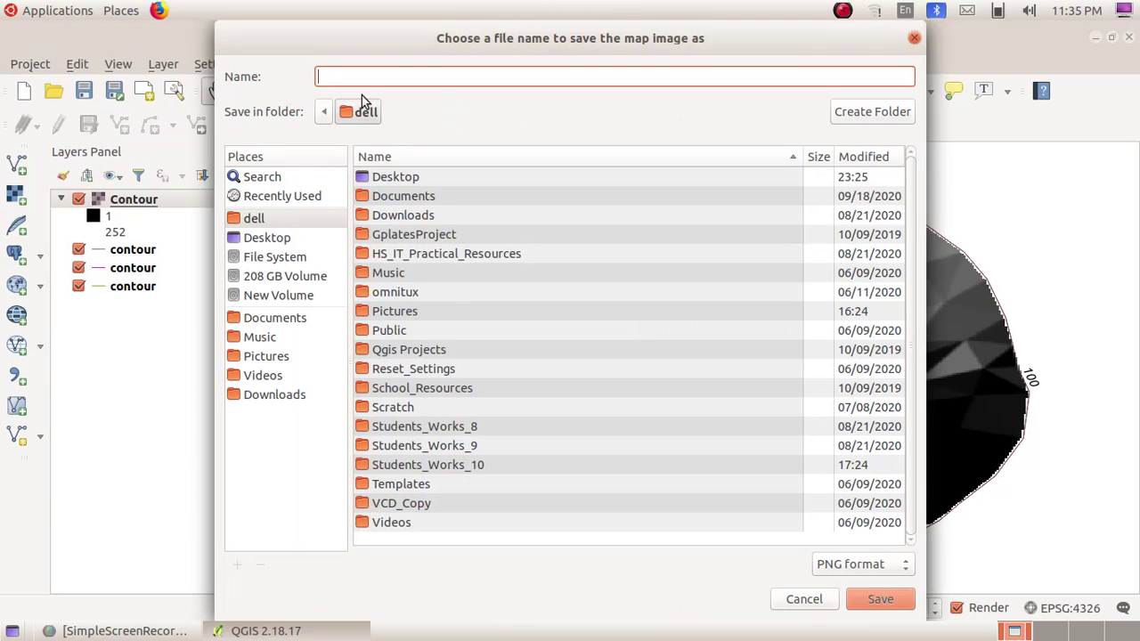
{"action": "type", "text": "Contour"}
{"action": "left_click", "coordinate": [882, 600]}
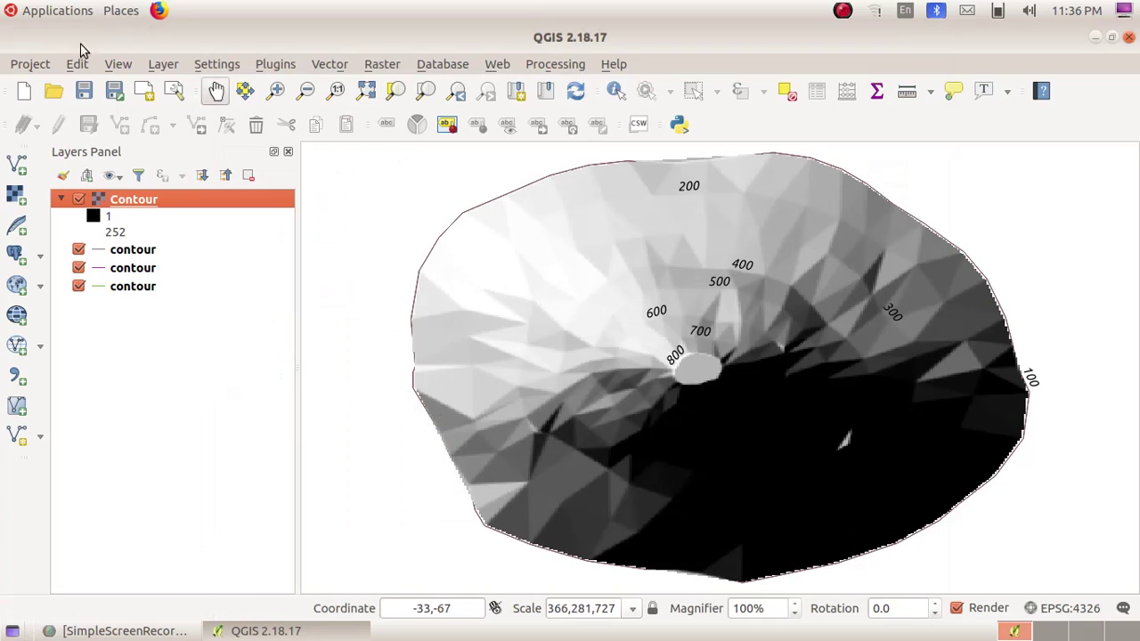
Exit QGIS without saving the project
{"action": "left_click", "coordinate": [29, 65]}
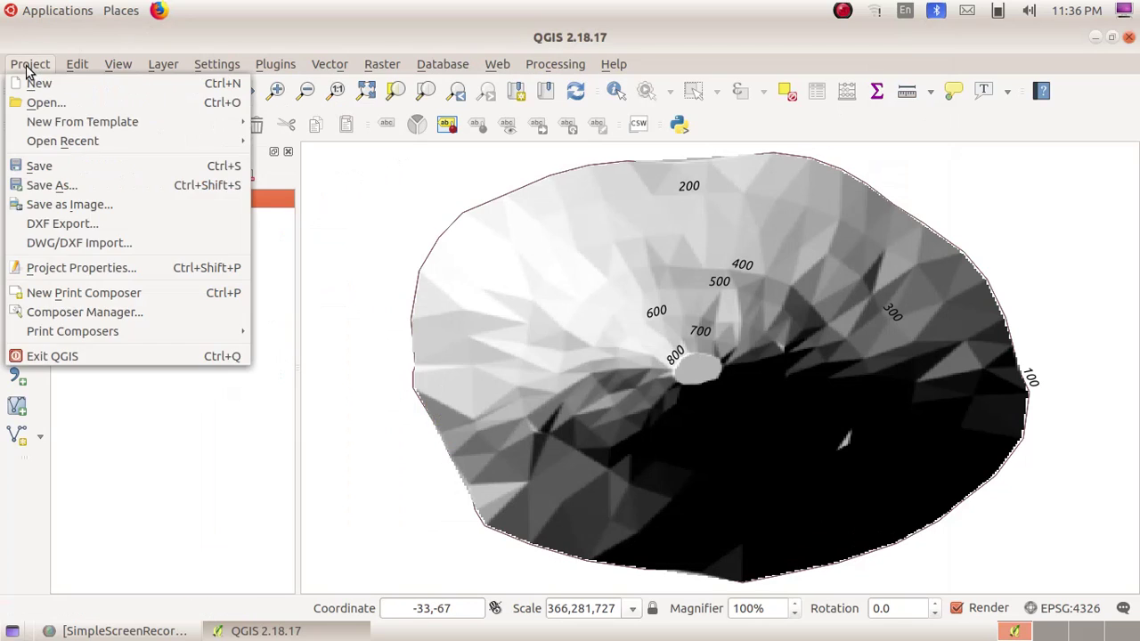
{"action": "left_click", "coordinate": [99, 353]}
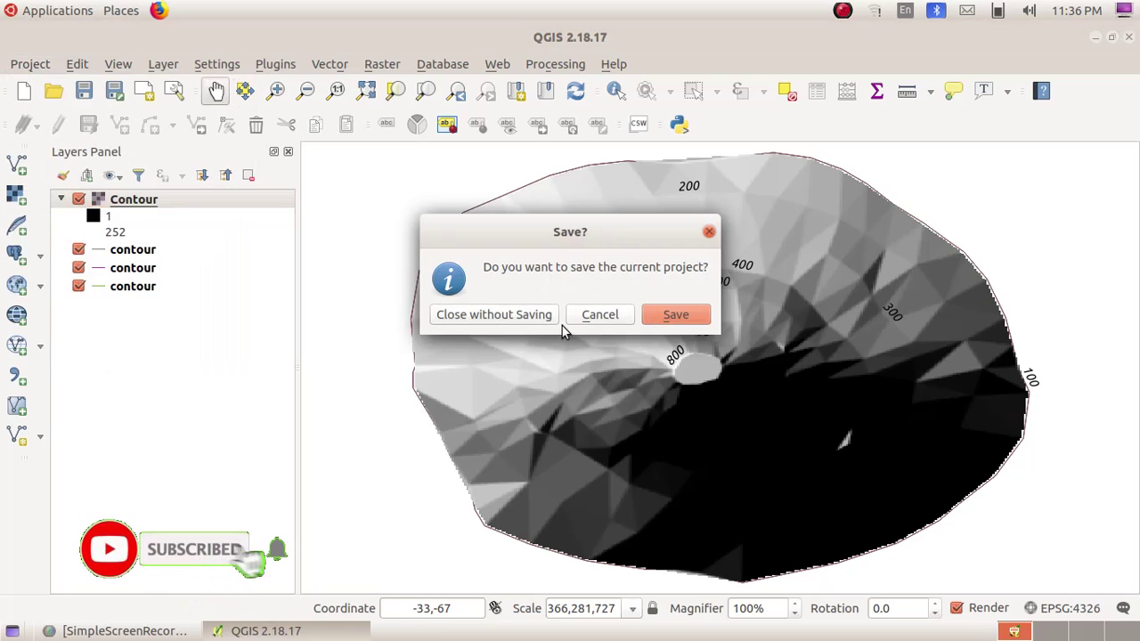
{"action": "left_click", "coordinate": [517, 314]}
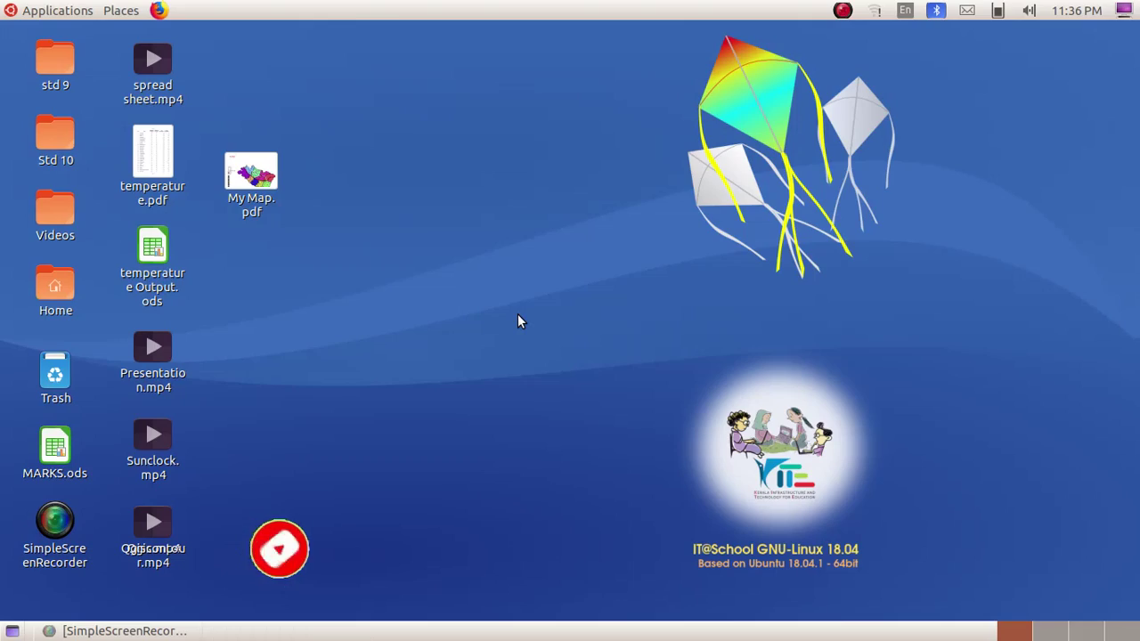